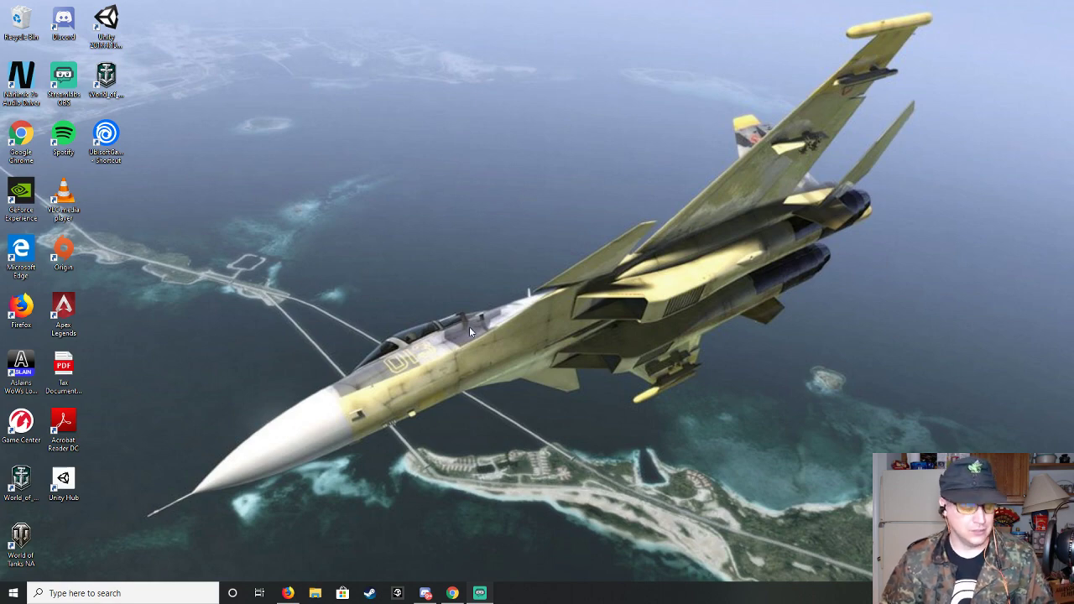
# Launch HexChat and reposition its network list window on the desktop
pyautogui.press('super')
pyautogui.write('hexc')
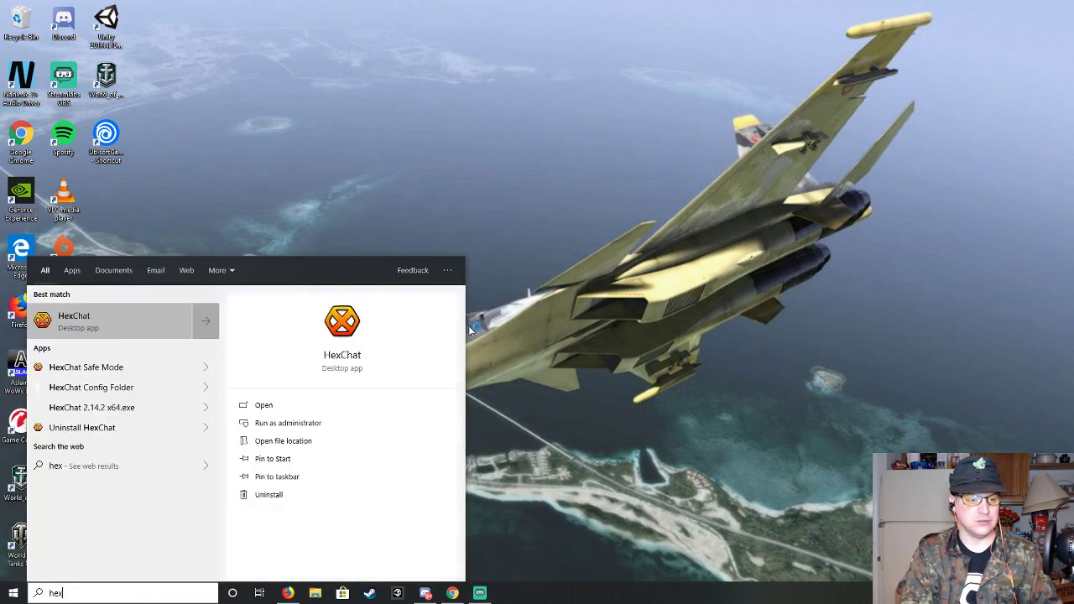
pyautogui.press('Return')
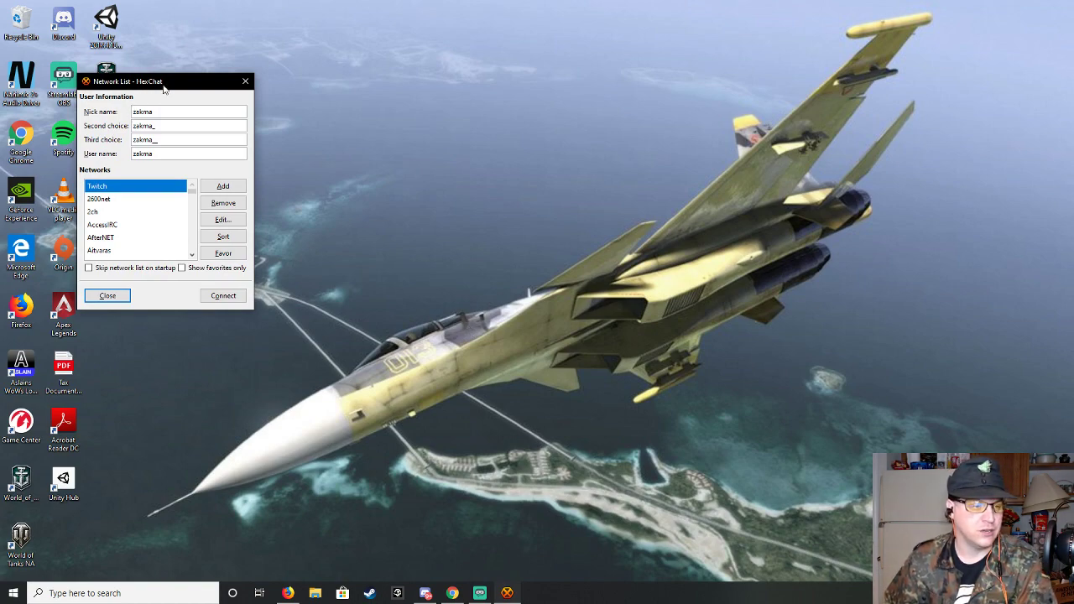
pyautogui.moveTo(177, 89); pyautogui.dragTo(338, 125)
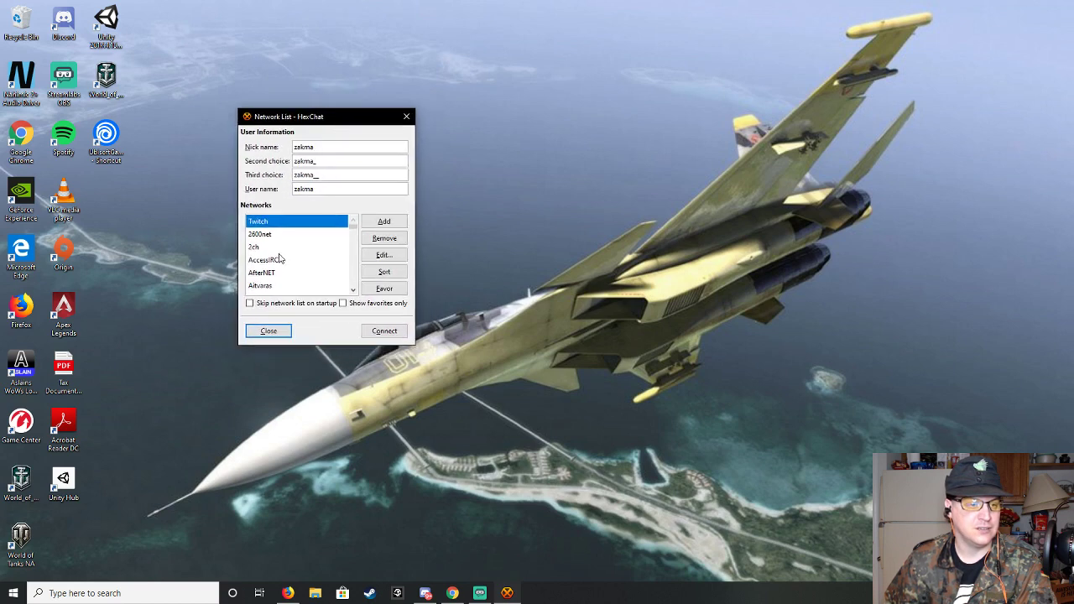
# Try to add a new network entry, clear its default name and close the network list
pyautogui.click(385, 223)
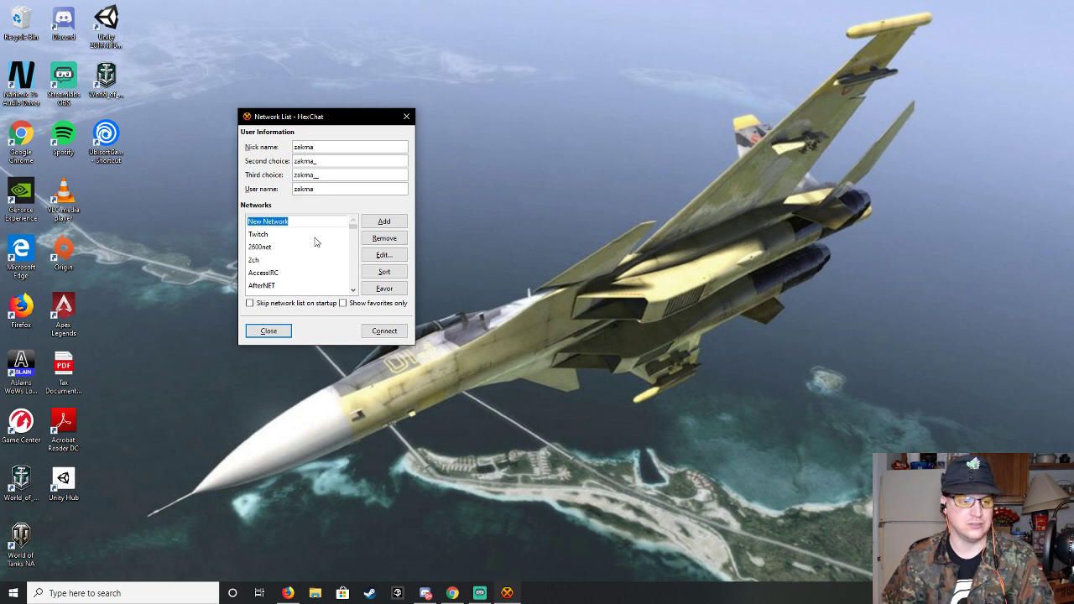
pyautogui.press('BackSpace')
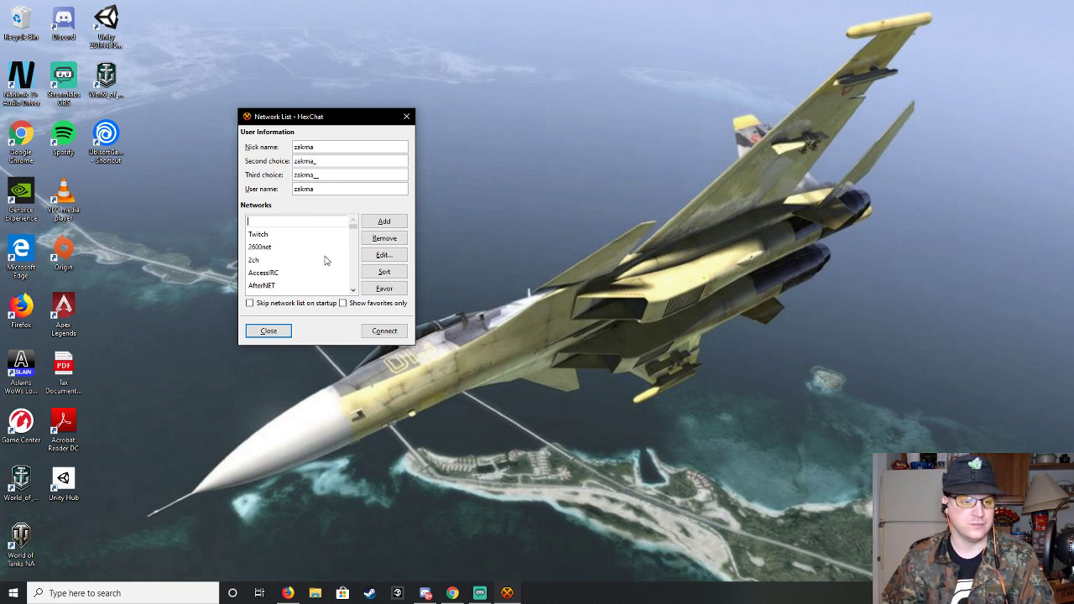
pyautogui.click(269, 330)
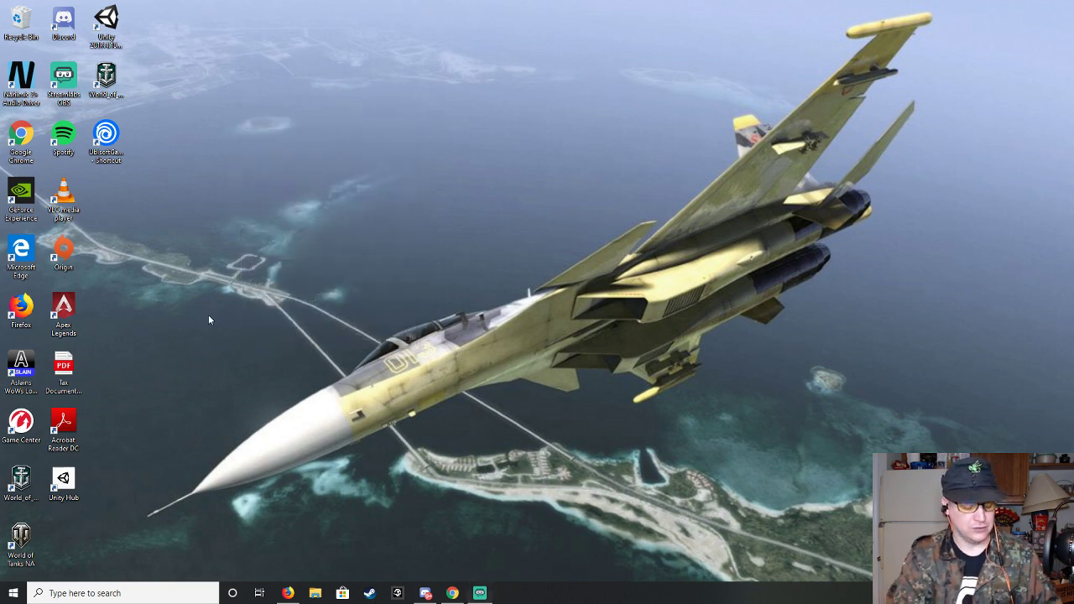
# Relaunch HexChat and remove the unused New Network entry from the network list
pyautogui.press('super')
pyautogui.write('hex')
pyautogui.press('Return')
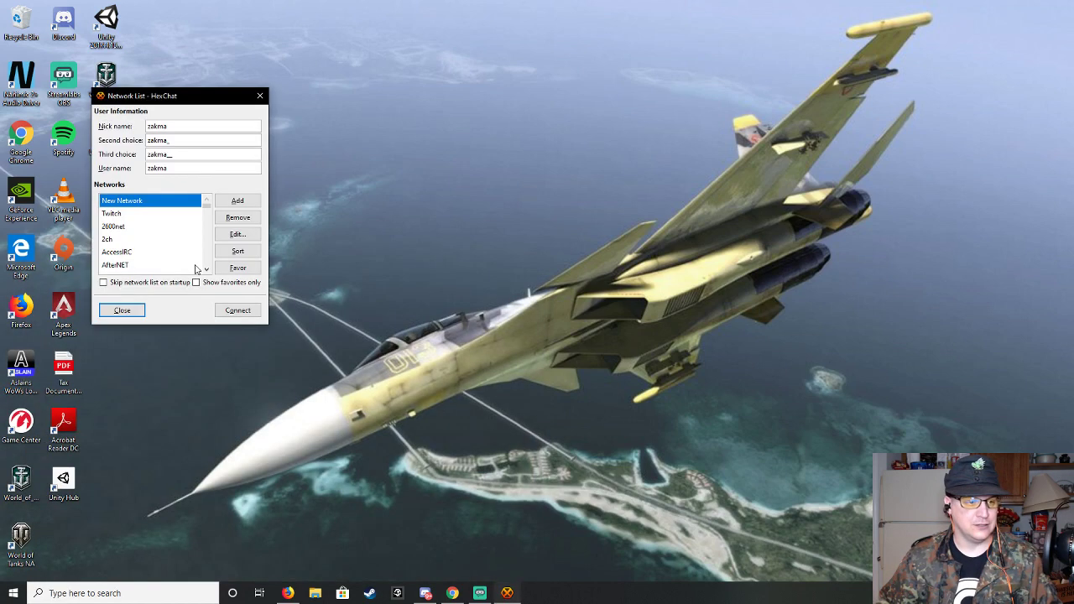
pyautogui.click(121, 214)
pyautogui.click(131, 200)
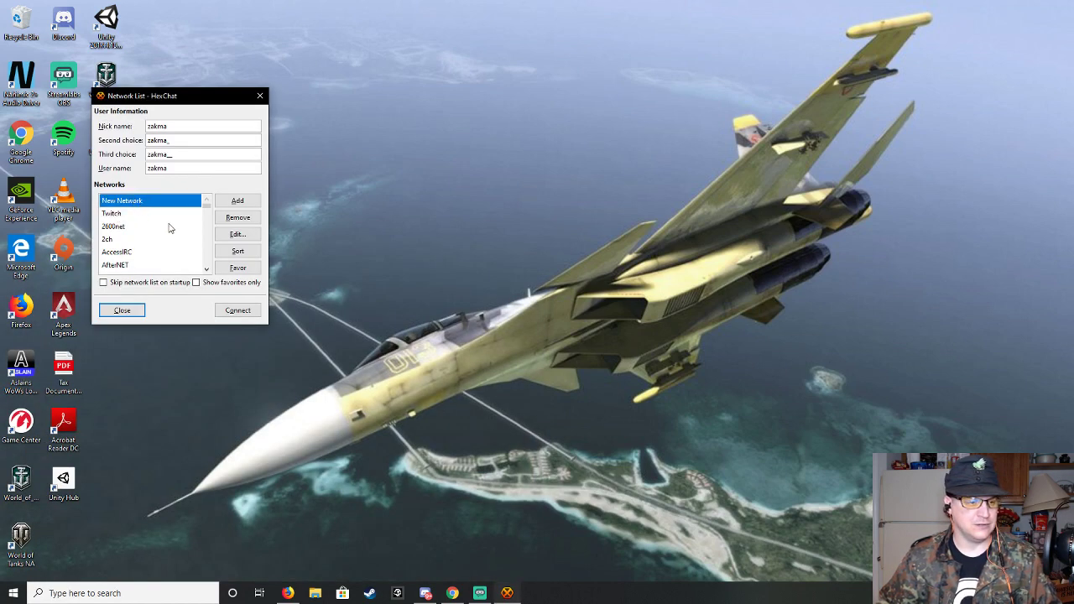
pyautogui.click(238, 217)
pyautogui.click(277, 259)
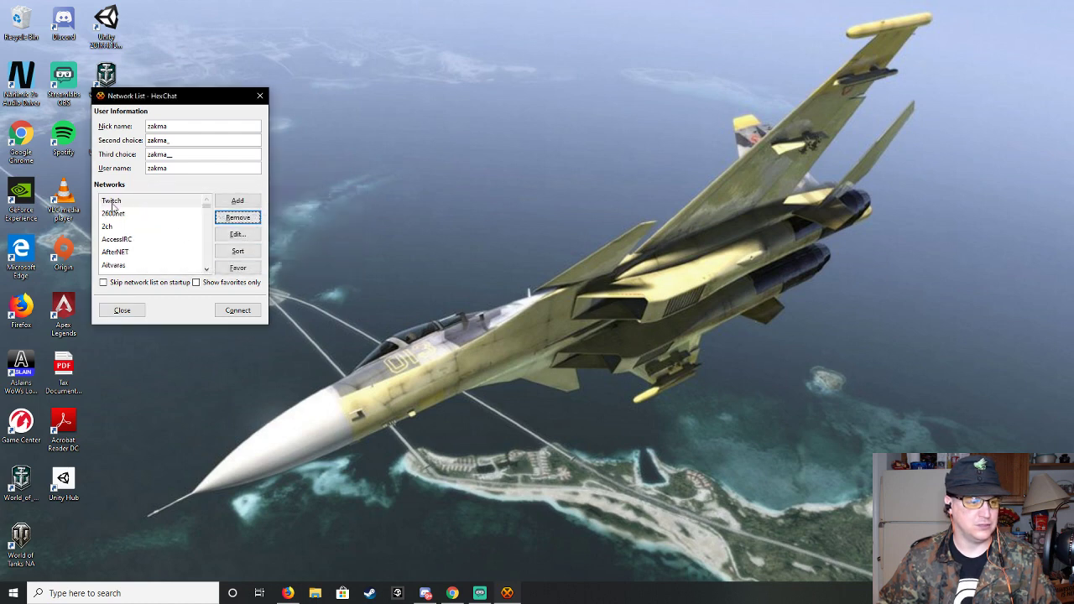
# Open the Twitch network's settings to examine its server and login details, and close them again
pyautogui.click(115, 200)
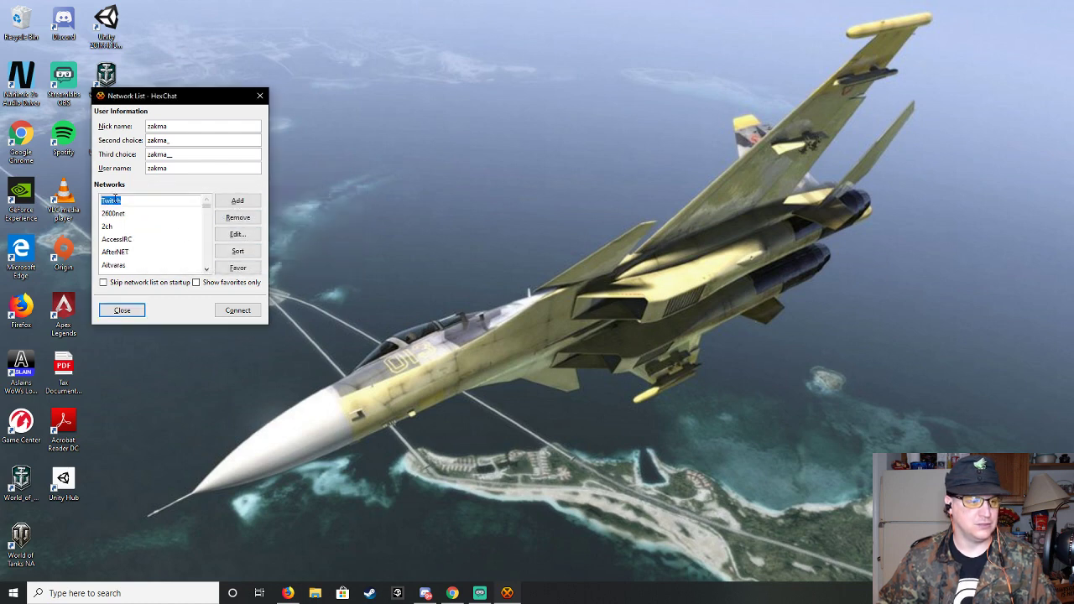
pyautogui.click(247, 234)
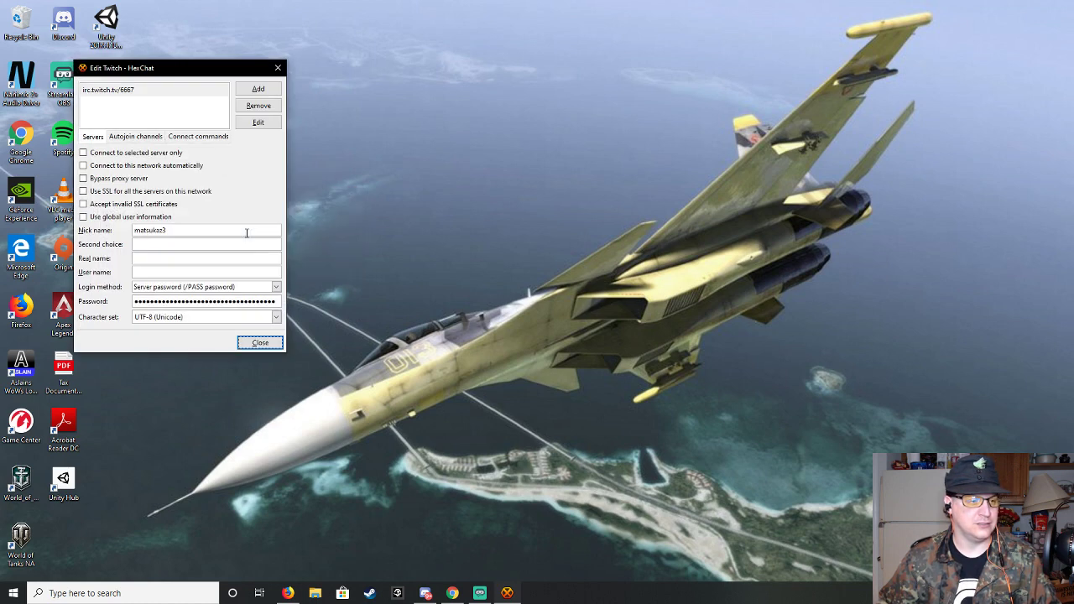
pyautogui.click(278, 67)
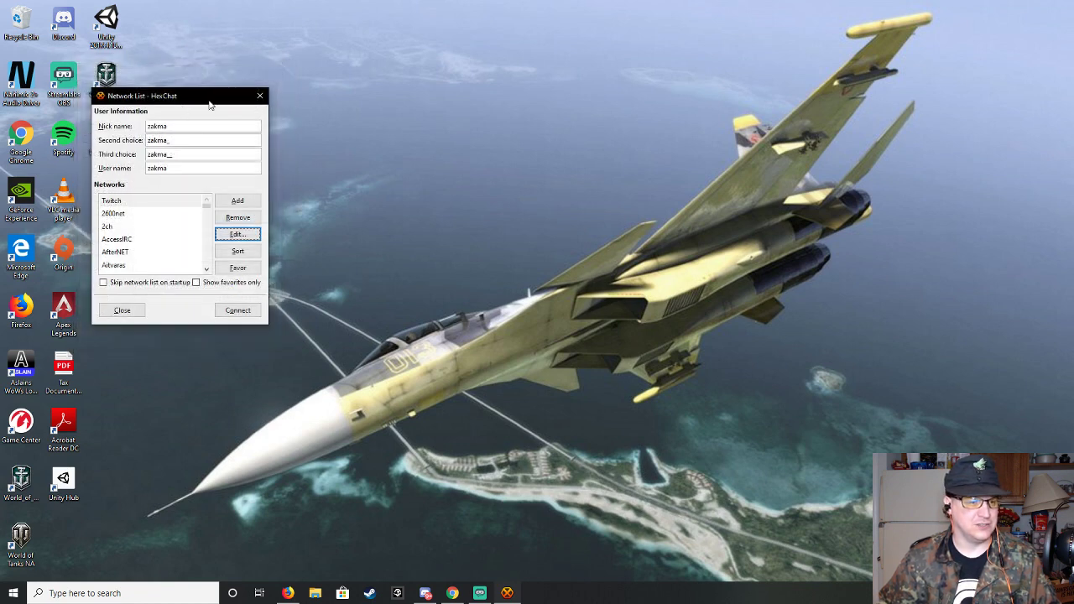
# Replace the nick name in the network list's user information with matsukaz3
pyautogui.moveTo(210, 99); pyautogui.dragTo(276, 103)
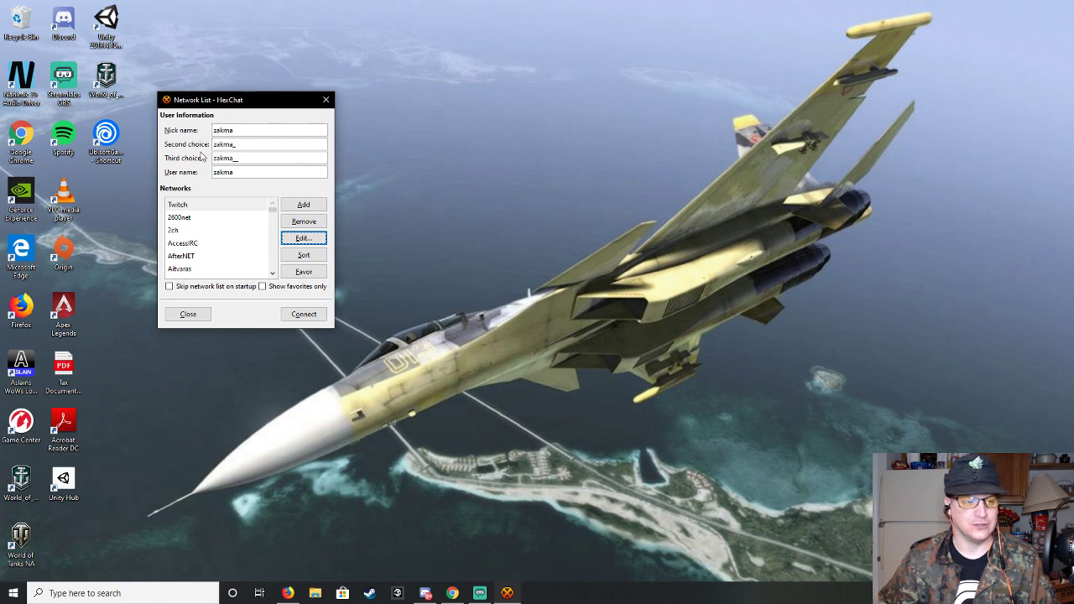
pyautogui.click(280, 127)
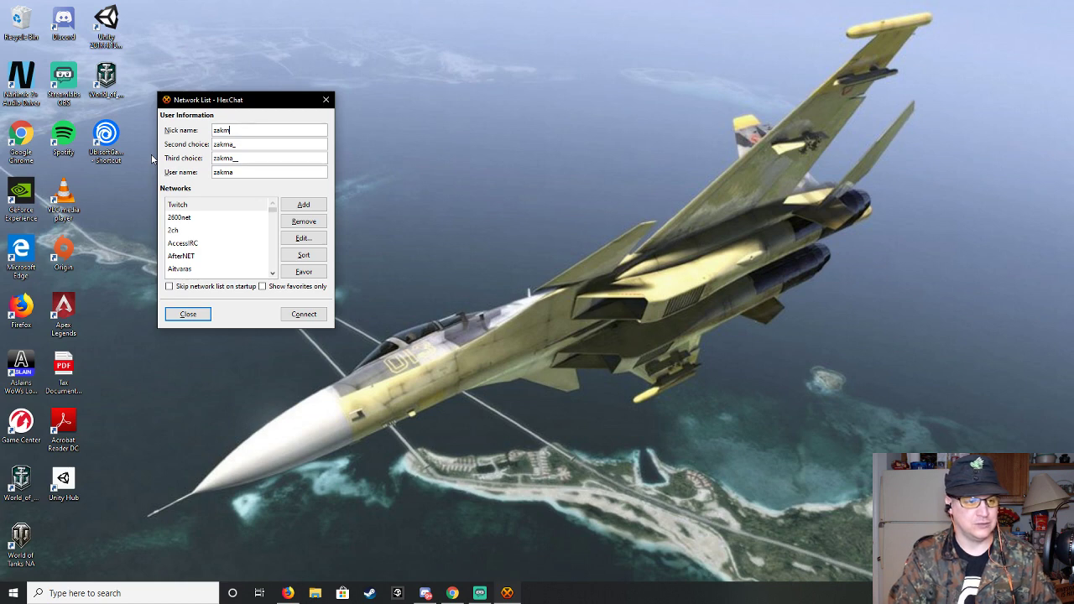
pyautogui.press('BackSpace')
pyautogui.press('BackSpace')
pyautogui.press('BackSpace')
pyautogui.press('BackSpace')
pyautogui.write('matsukaze')
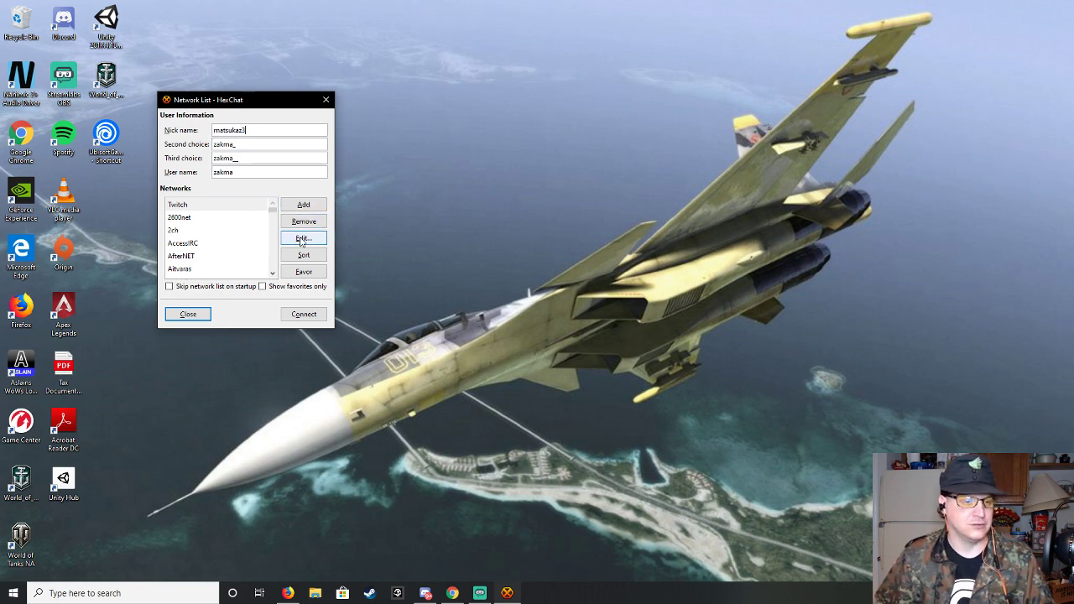
# Open the Twitch network's settings, add a placeholder server entry and remove it again
pyautogui.click(302, 240)
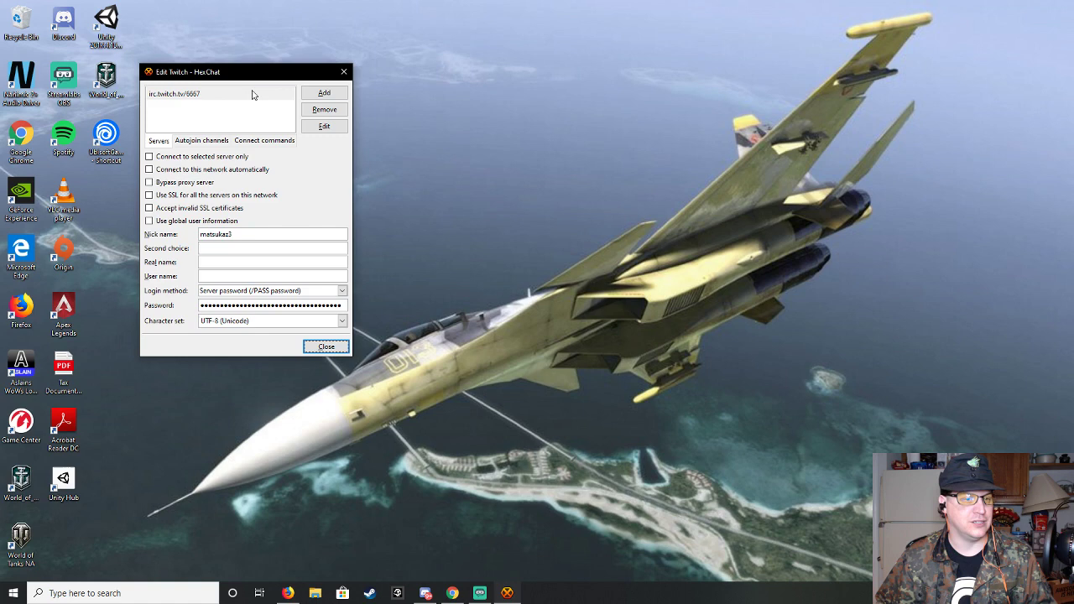
pyautogui.click(337, 96)
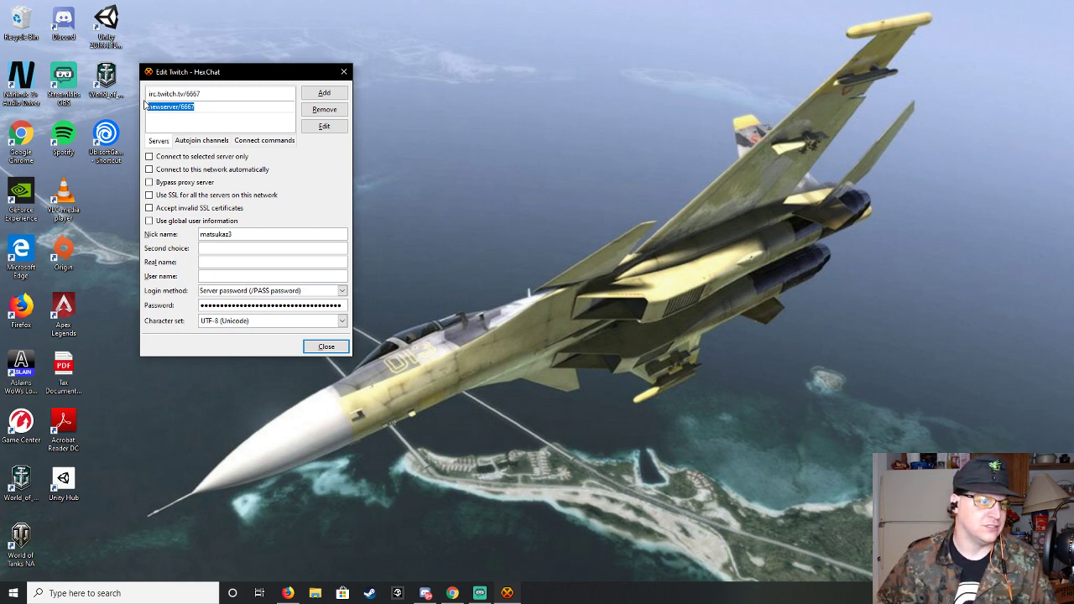
pyautogui.click(341, 115)
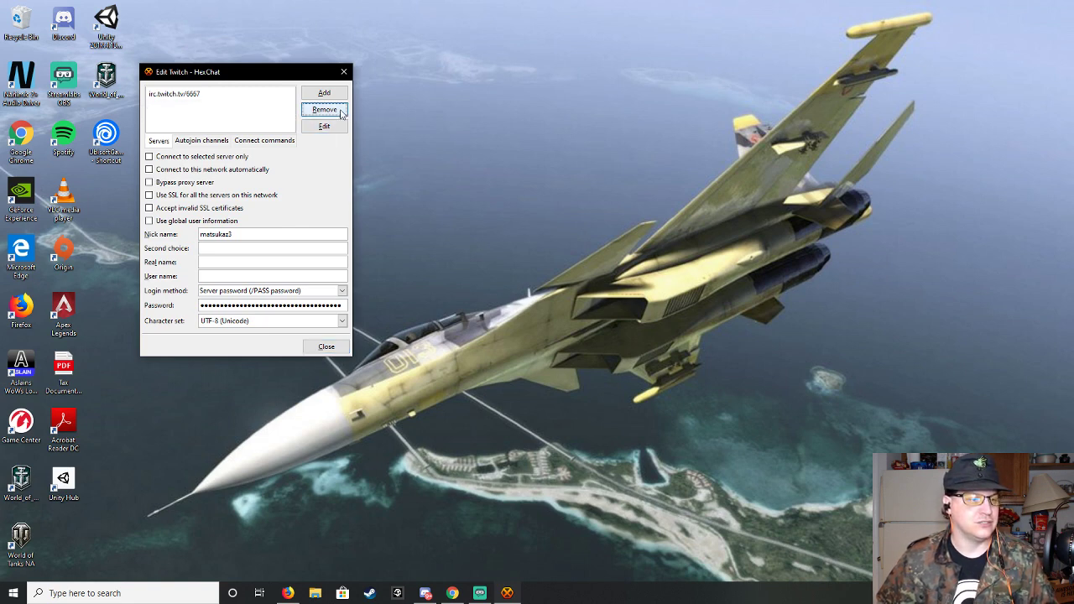
# Examine the Use global user information option and the available login methods for the Twitch network
pyautogui.click(149, 224)
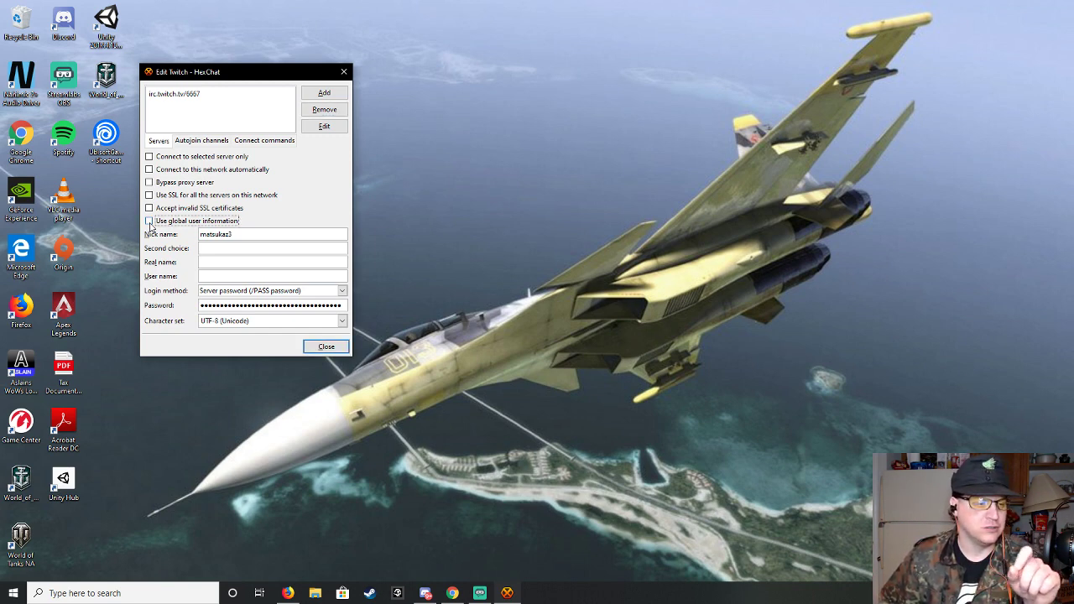
pyautogui.click(150, 223)
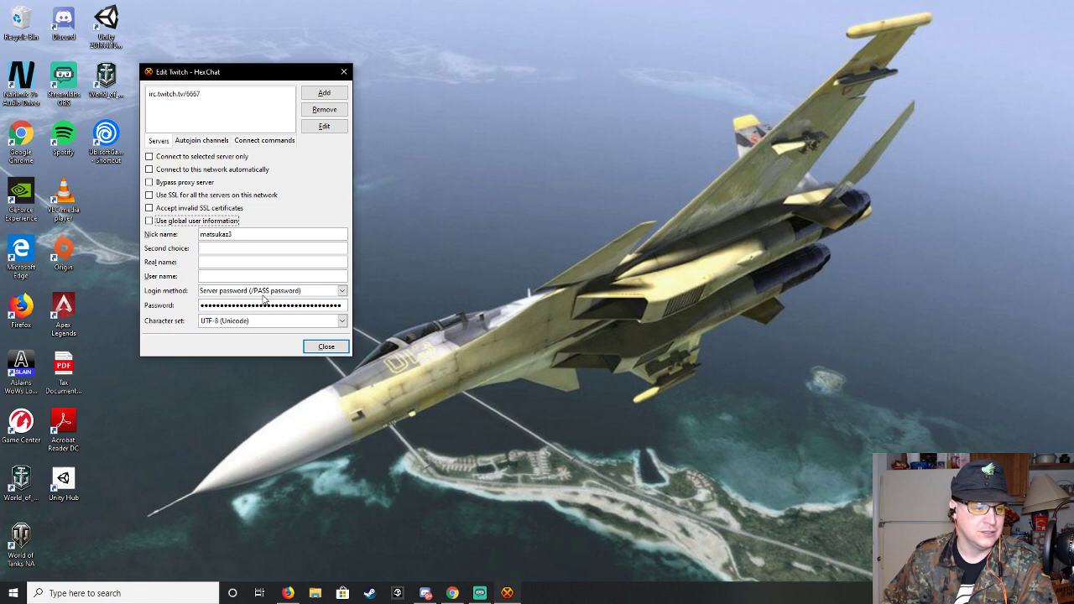
pyautogui.click(327, 293)
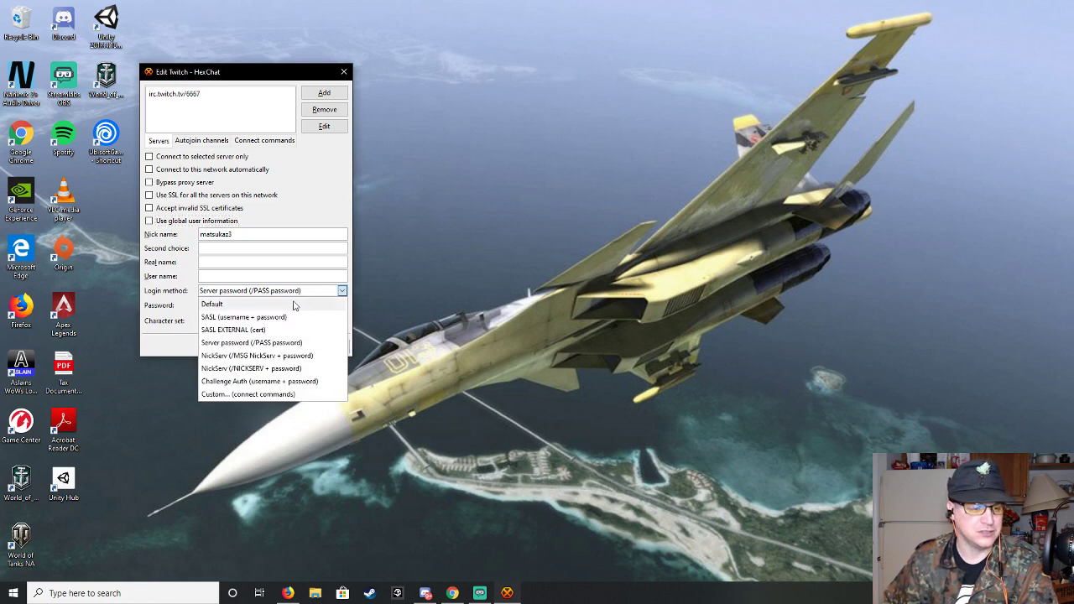
pyautogui.click(343, 291)
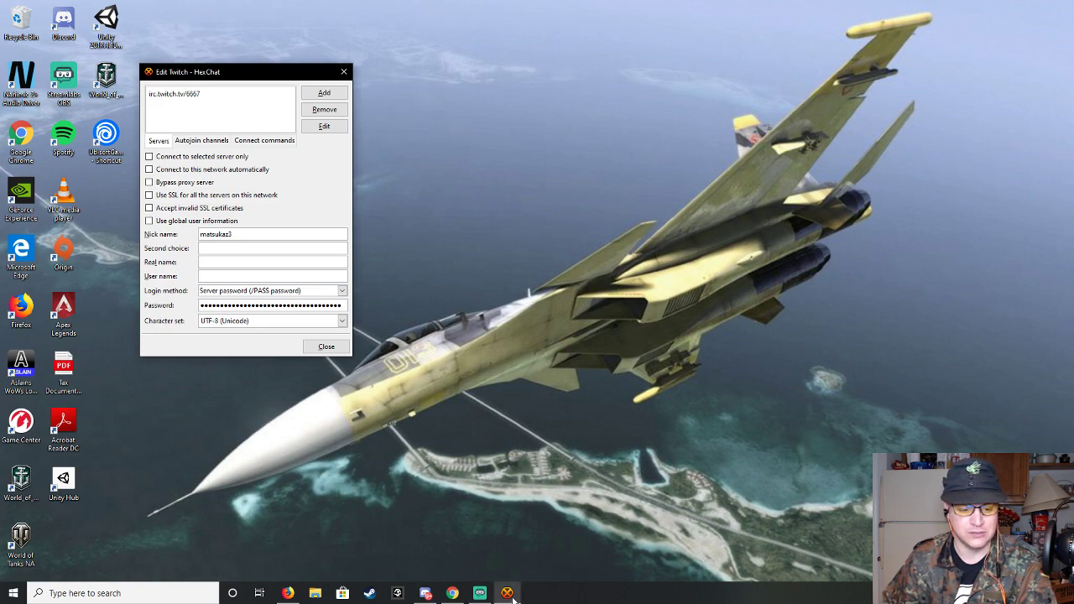
# Switch to Chrome to read the Twitch Chat OAuth Password Generator page, and minimize the browser again
pyautogui.click(452, 594)
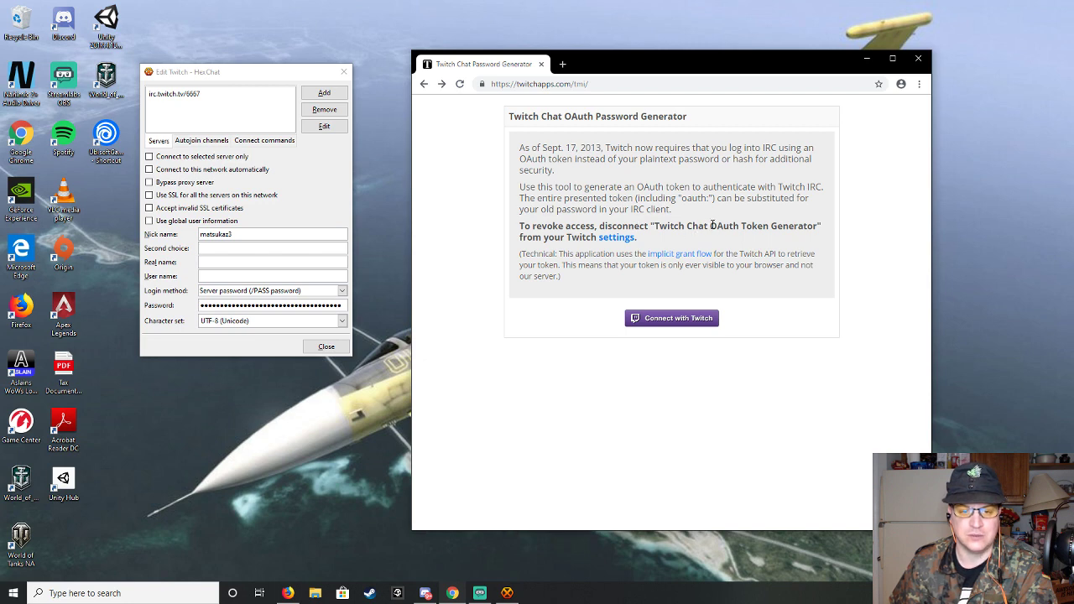
pyautogui.moveTo(711, 225); pyautogui.dragTo(740, 229)
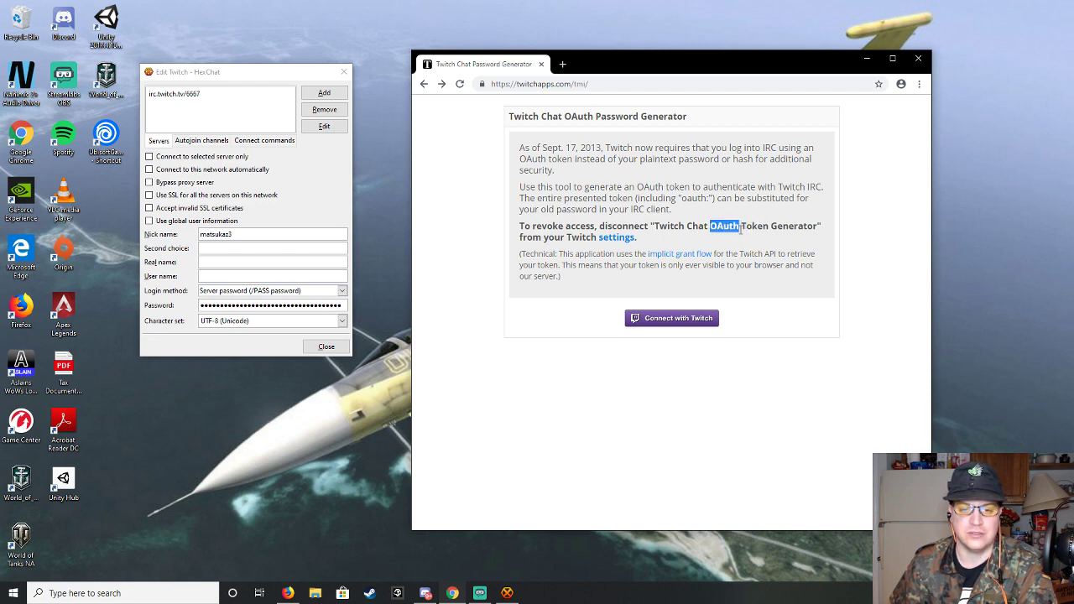
pyautogui.click(740, 229)
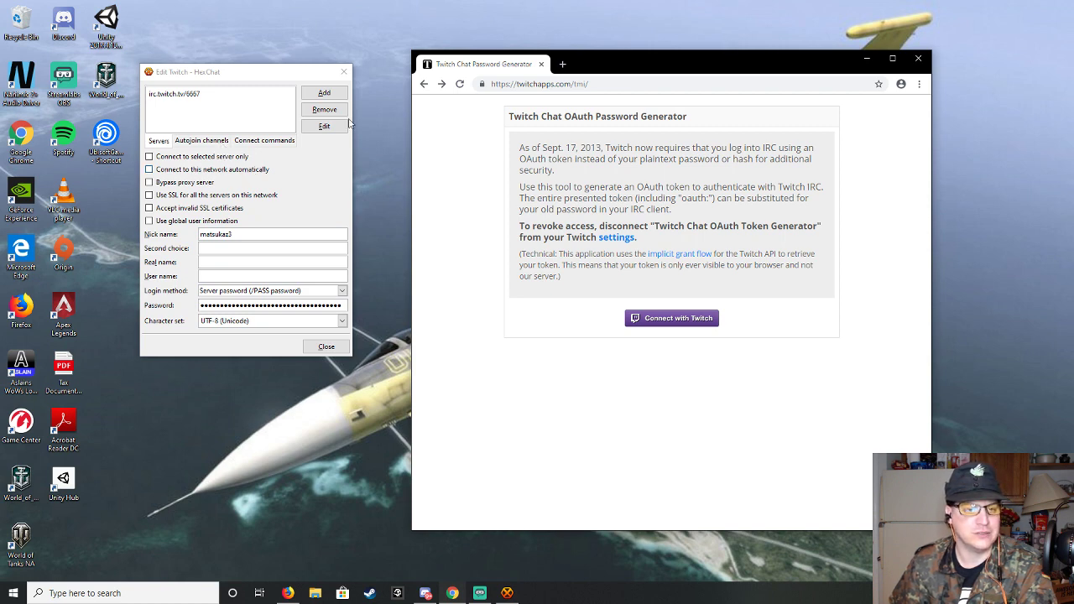
pyautogui.click(867, 61)
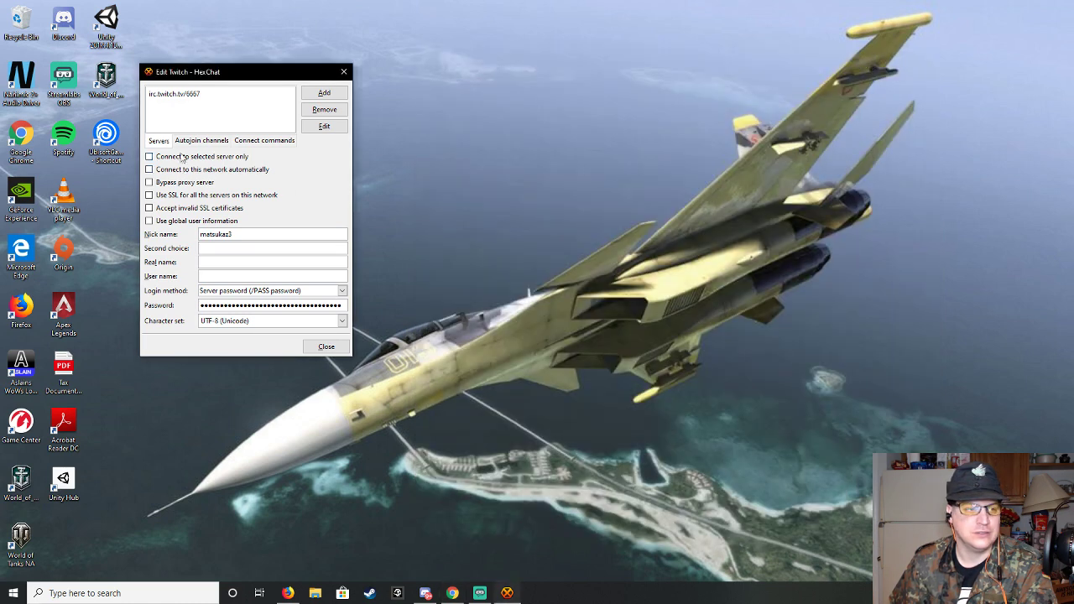
# Review the autojoin channels and connect commands configured for the Twitch network
pyautogui.click(200, 143)
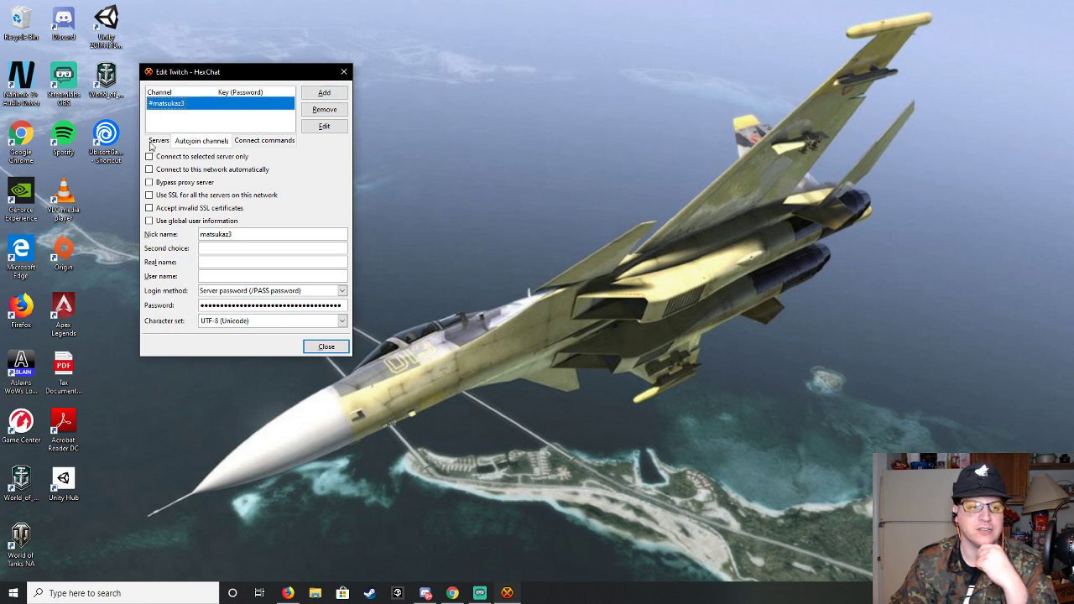
pyautogui.click(261, 144)
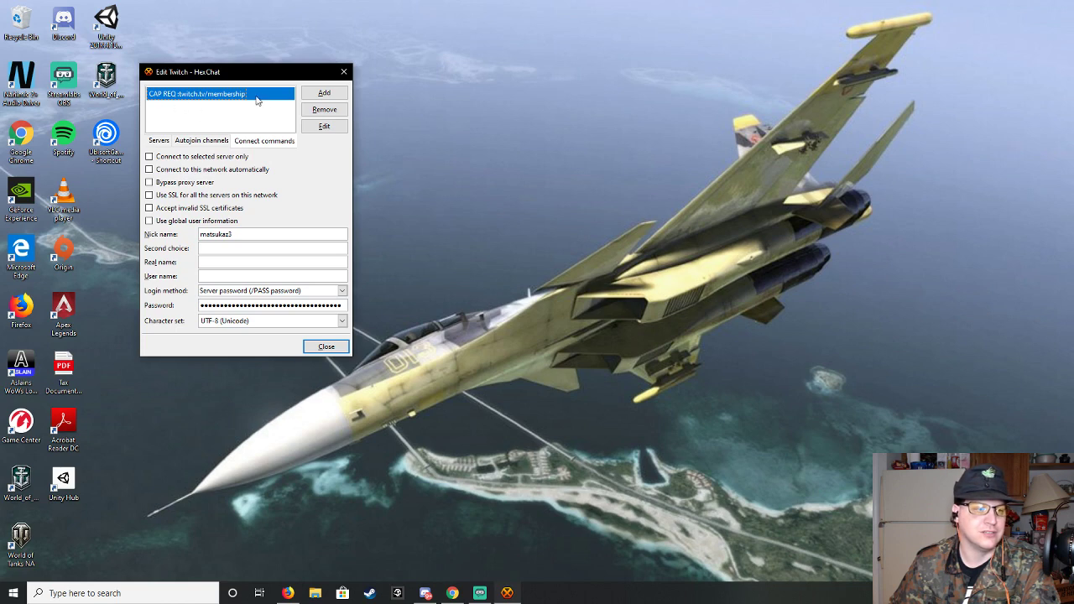
pyautogui.moveTo(148, 100)
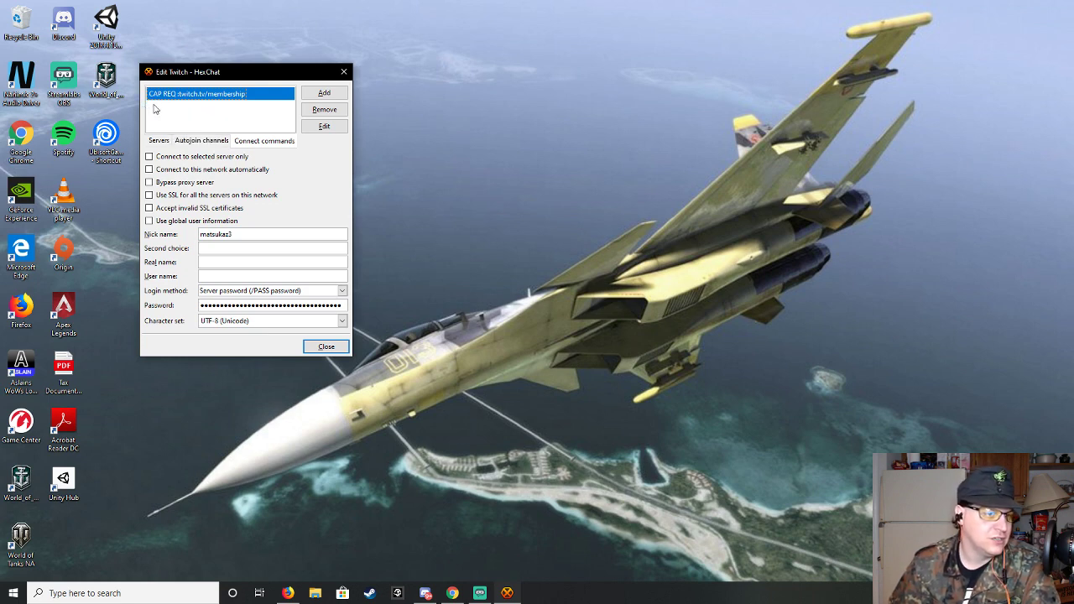
# Add a sample connect command to the Twitch network, inspect the CAP REQ command's text, and remove the sample
pyautogui.click(324, 93)
pyautogui.click(230, 96)
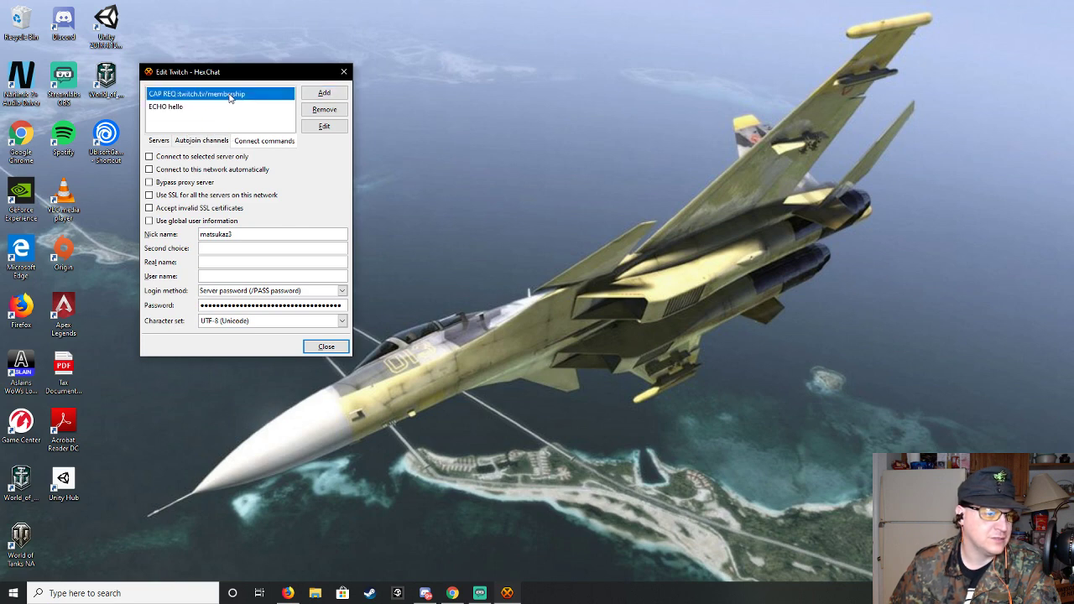
pyautogui.click(233, 94)
pyautogui.click(246, 94)
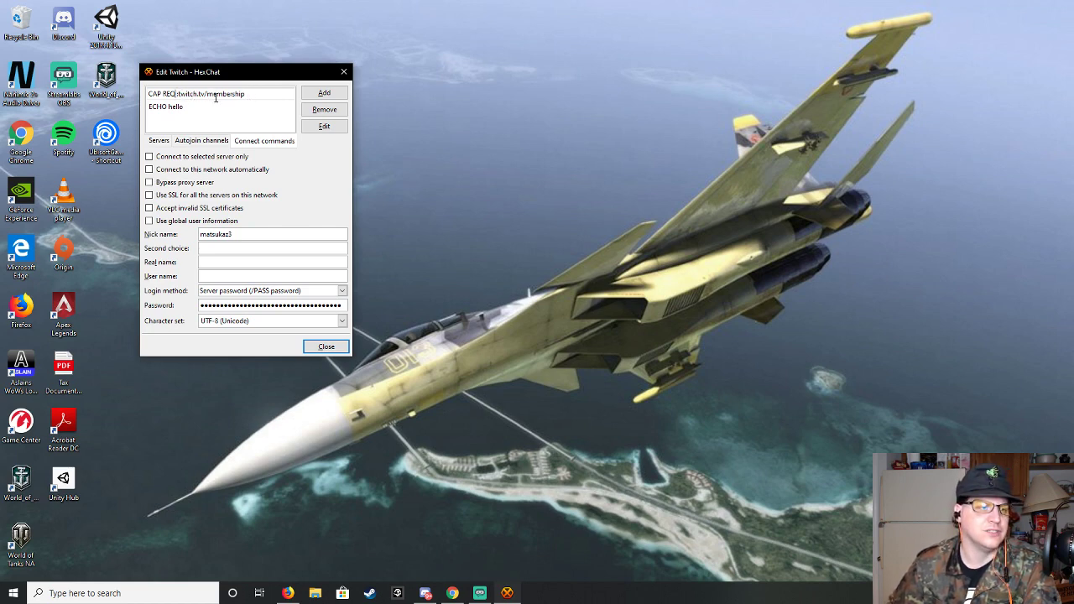
pyautogui.click(194, 108)
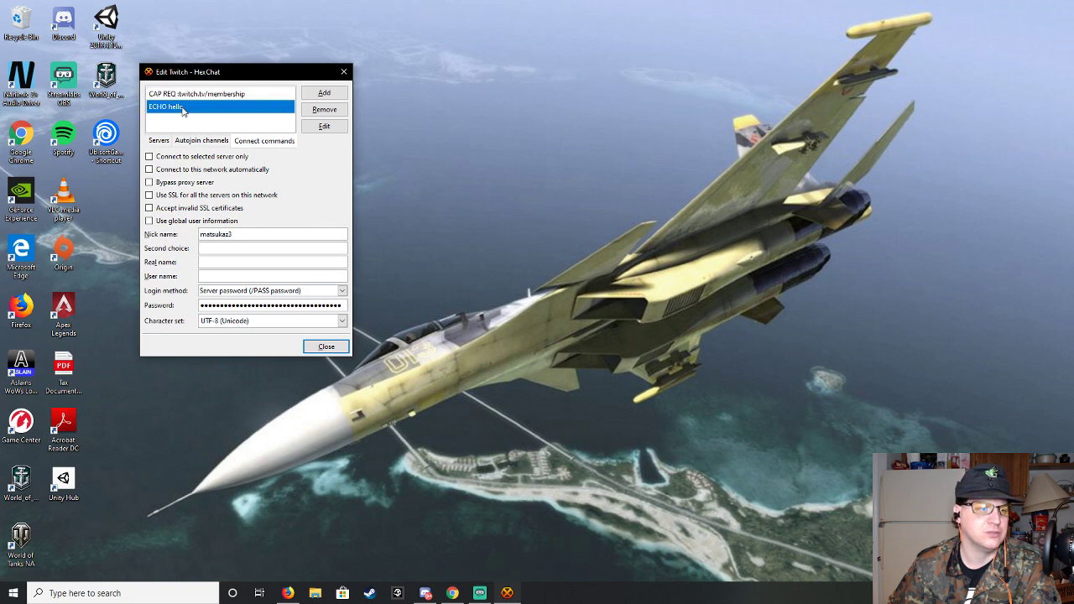
pyautogui.click(334, 115)
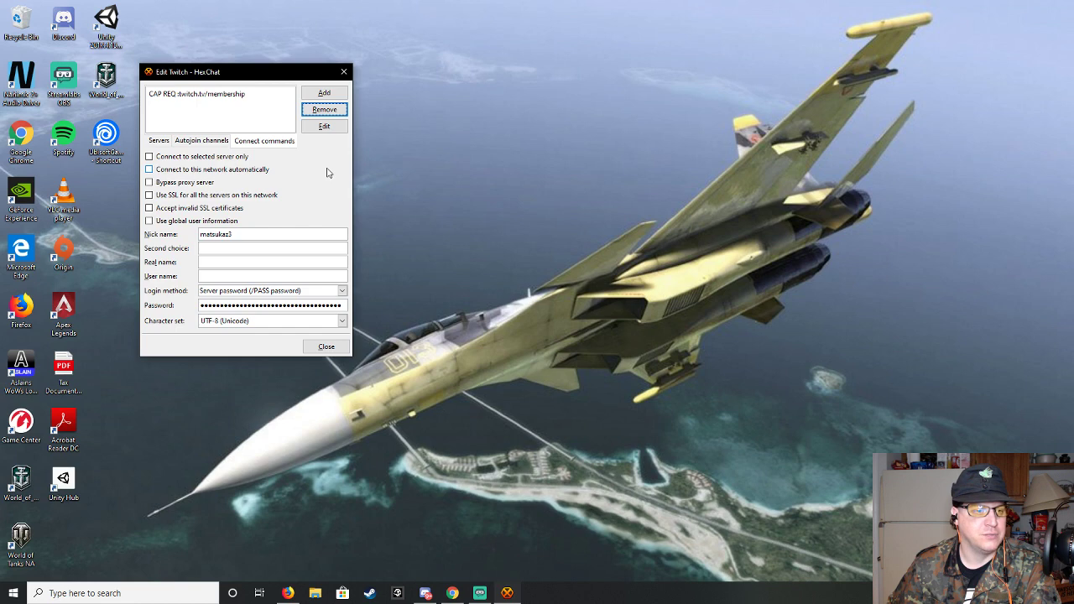
# Close the Twitch network's settings and connect to the Twitch network
pyautogui.click(323, 347)
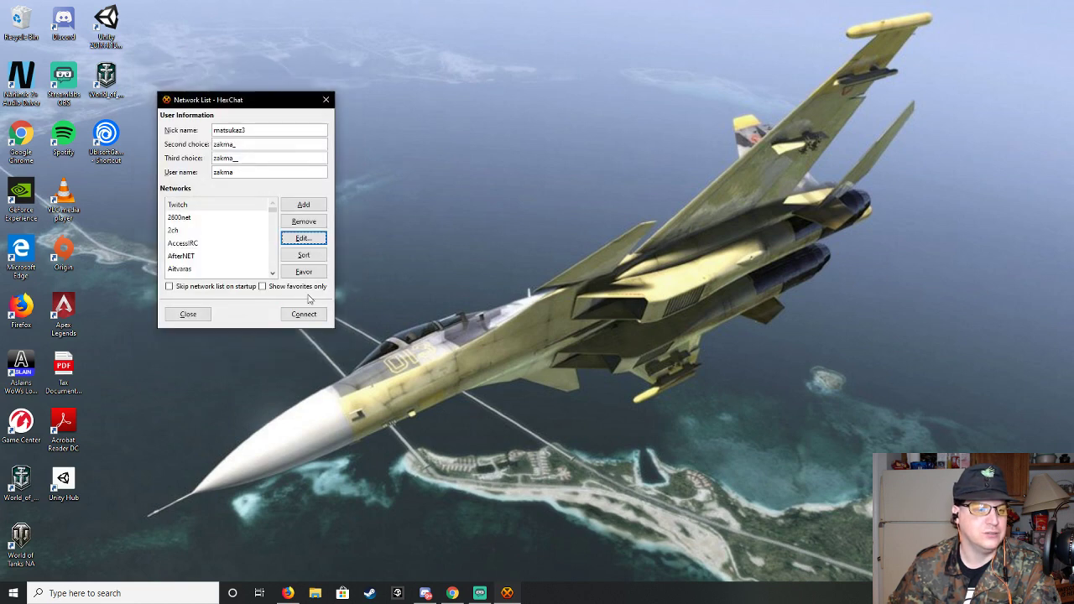
pyautogui.click(188, 208)
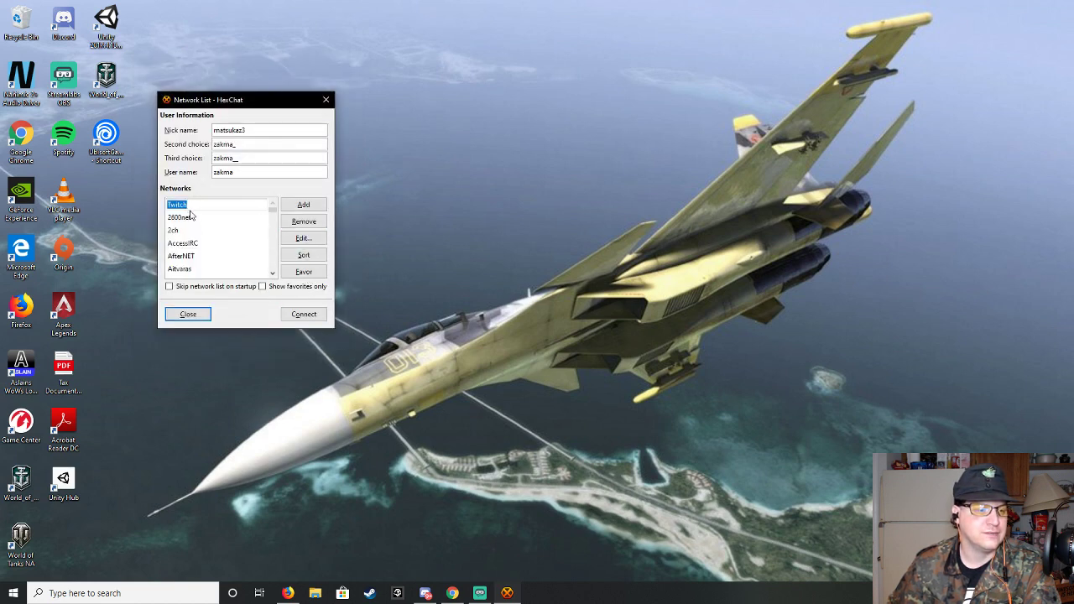
pyautogui.click(310, 317)
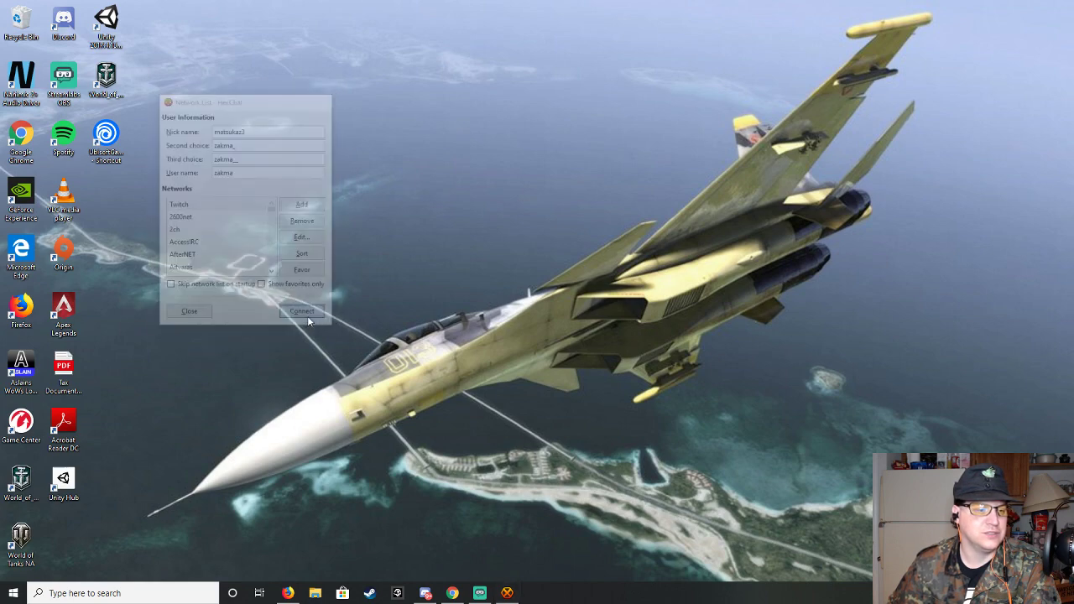